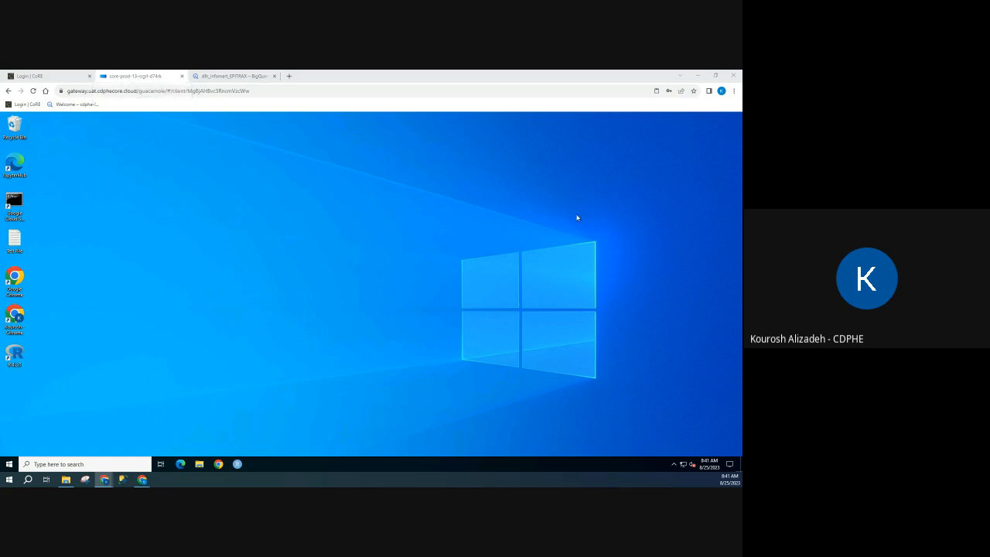
Display the remote desktop full screen and open Chrome with the Work profile, checking which account is signed in.
click(733, 91)
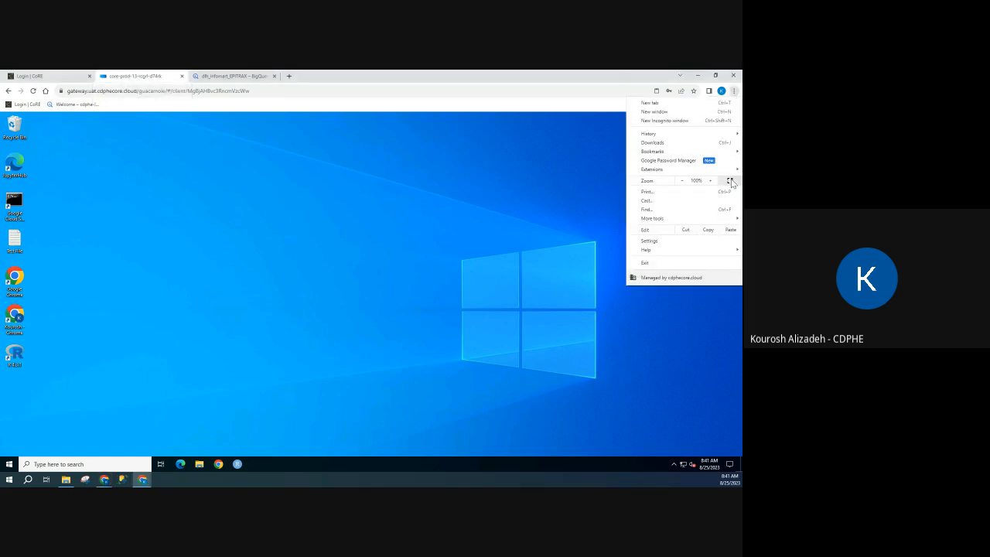
click(730, 181)
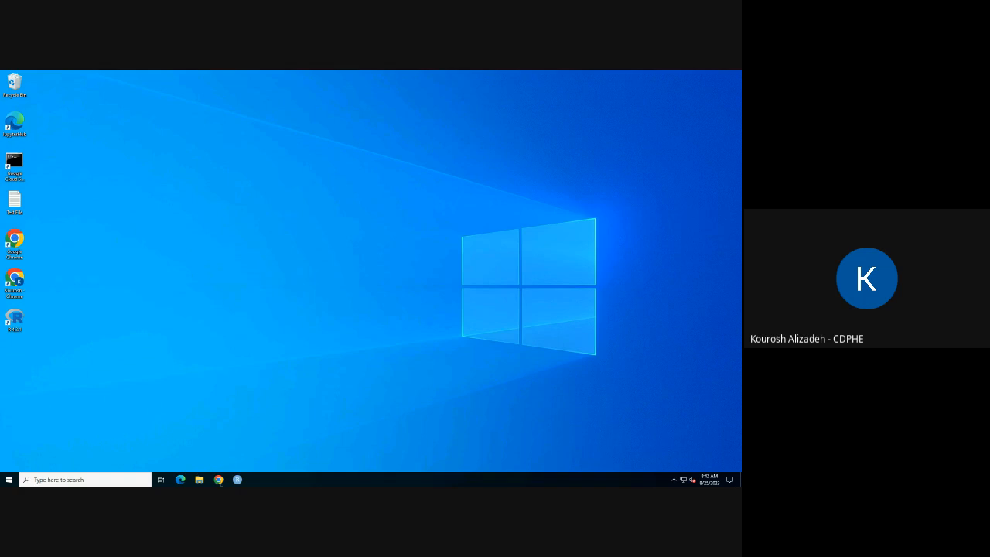
click(219, 480)
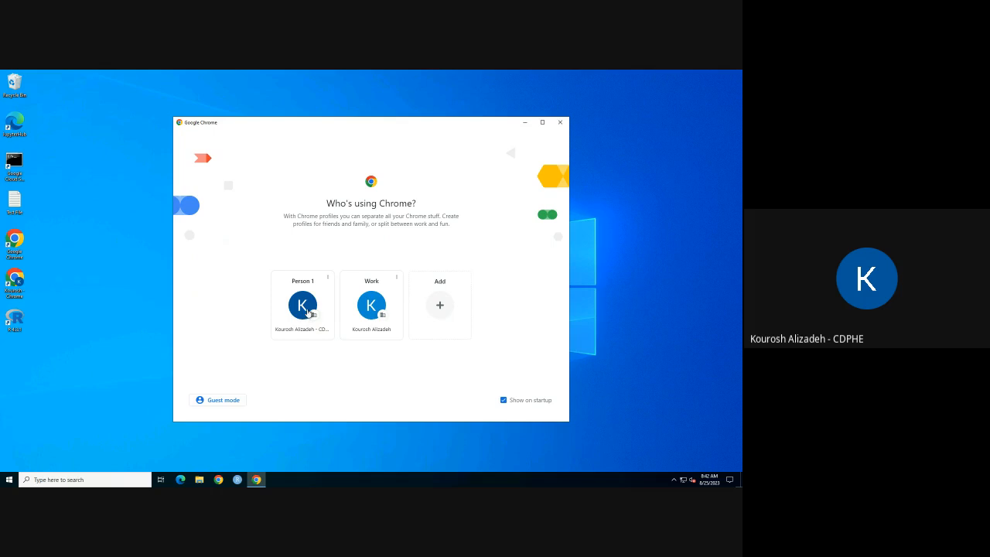
click(371, 308)
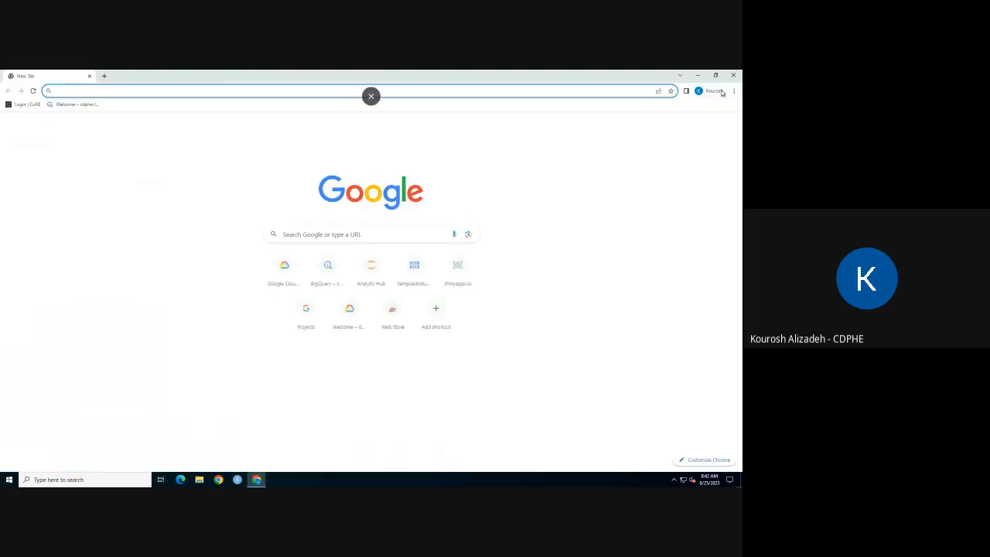
click(714, 91)
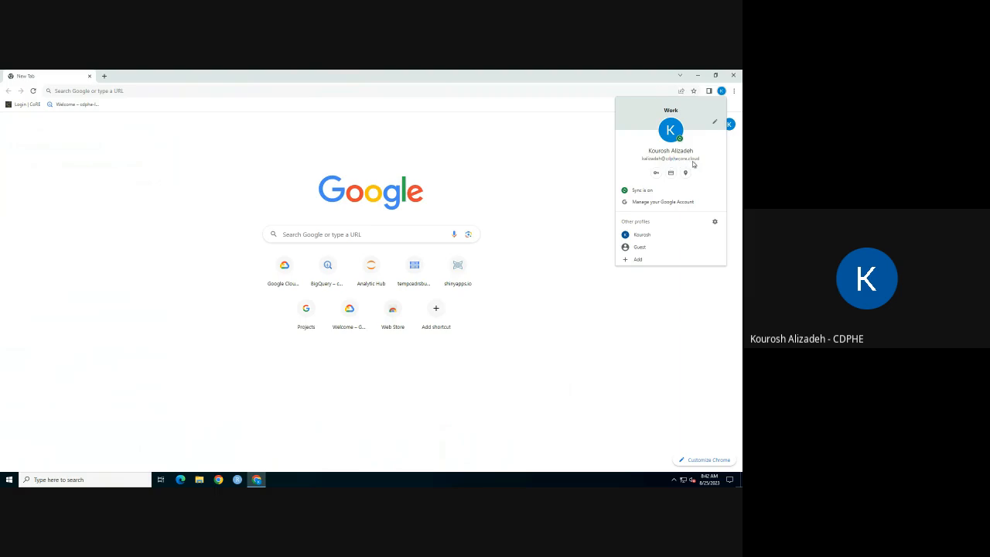
click(571, 164)
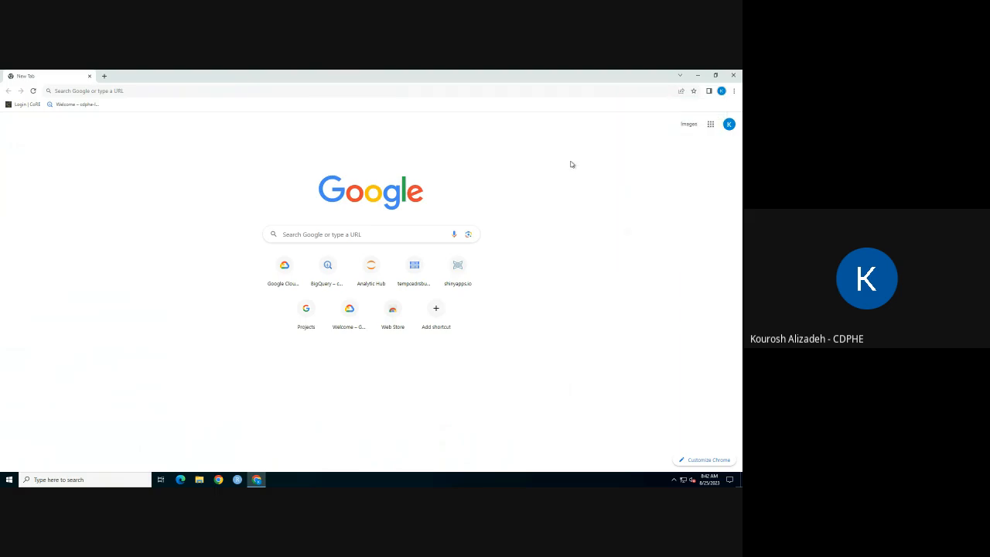
Go to the Google Cloud console at console.cloud.google.com and open BigQuery from its product search.
click(127, 91)
text(console.cloud.google.com)
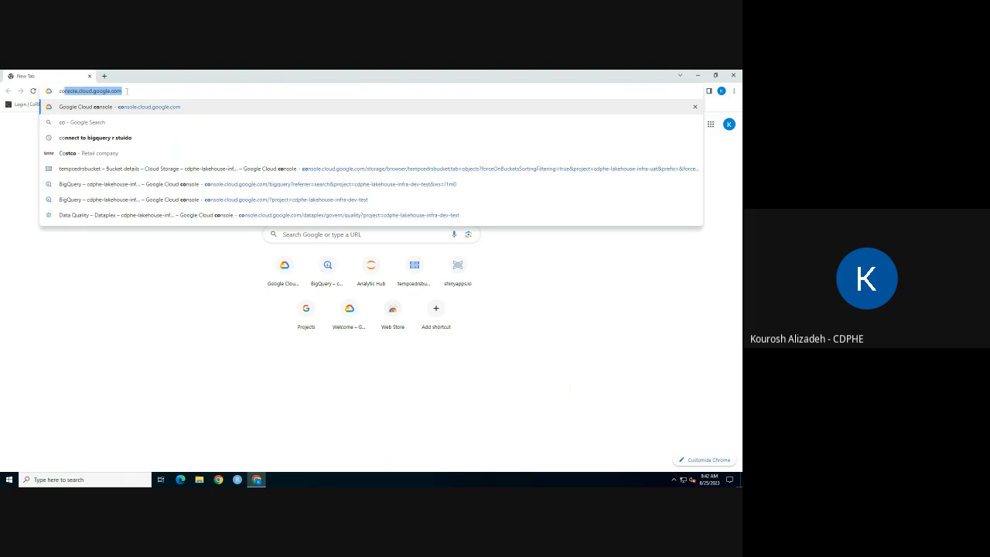
key(Return)
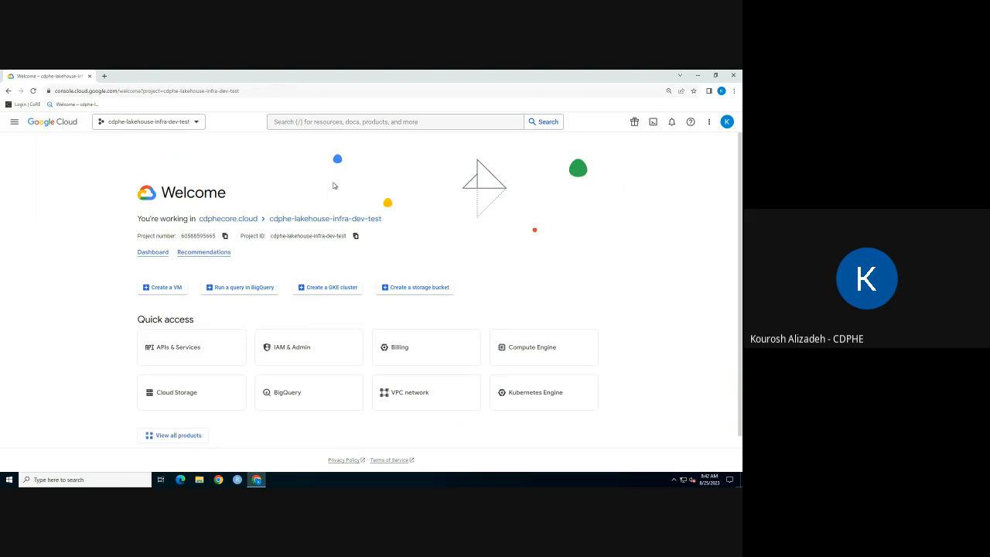
click(314, 127)
text(bigquer)
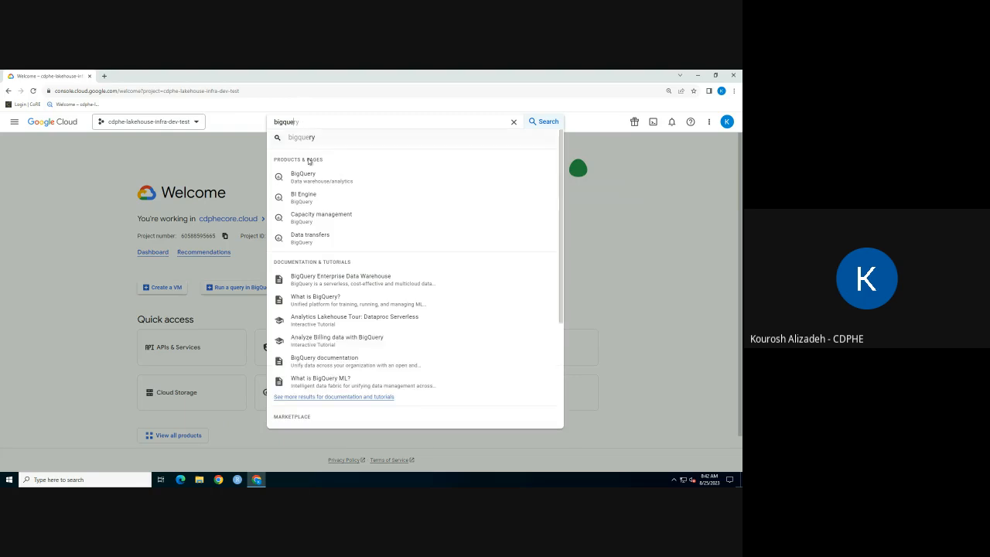
click(310, 172)
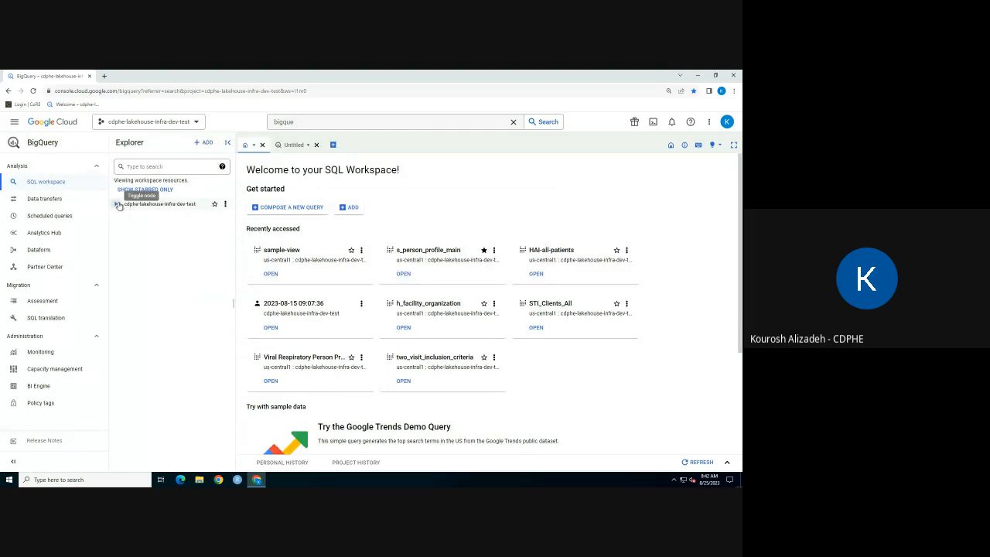
Expand the cdphe-lakehouse-infra-dev-test project and its dlh_biz_vault dataset, and open the s_person_profile_main table.
click(118, 205)
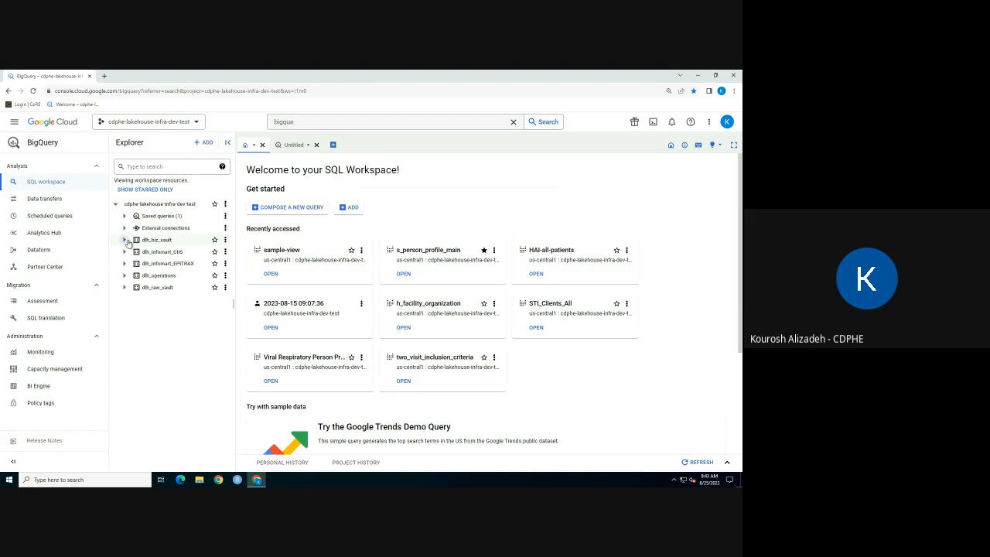
click(156, 242)
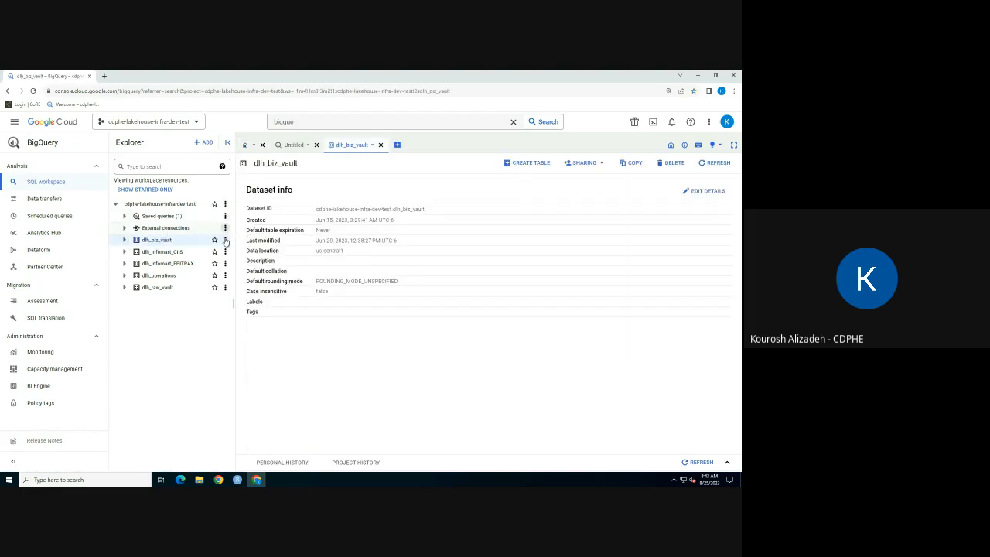
click(125, 242)
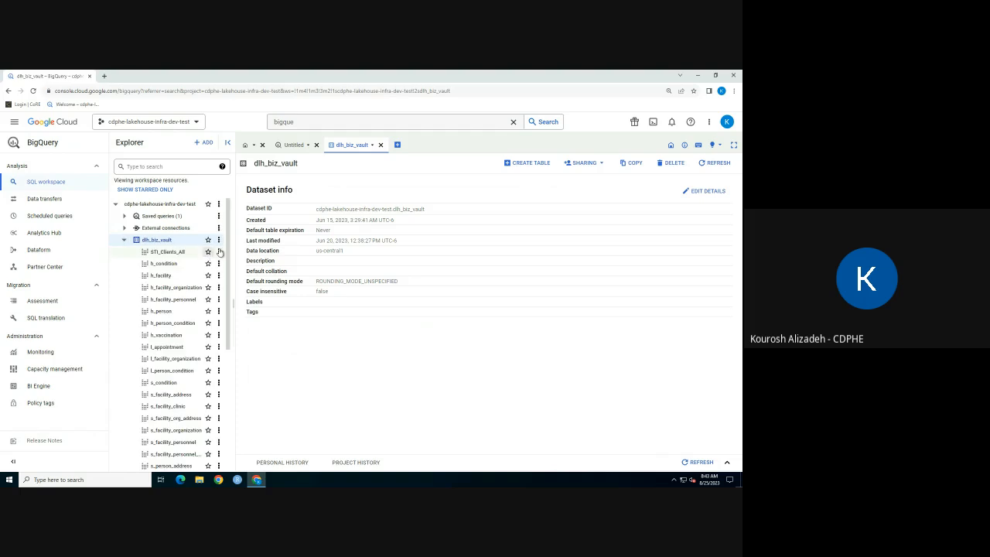
scroll(231, 289, down, 1)
scroll(185, 426, down, 3)
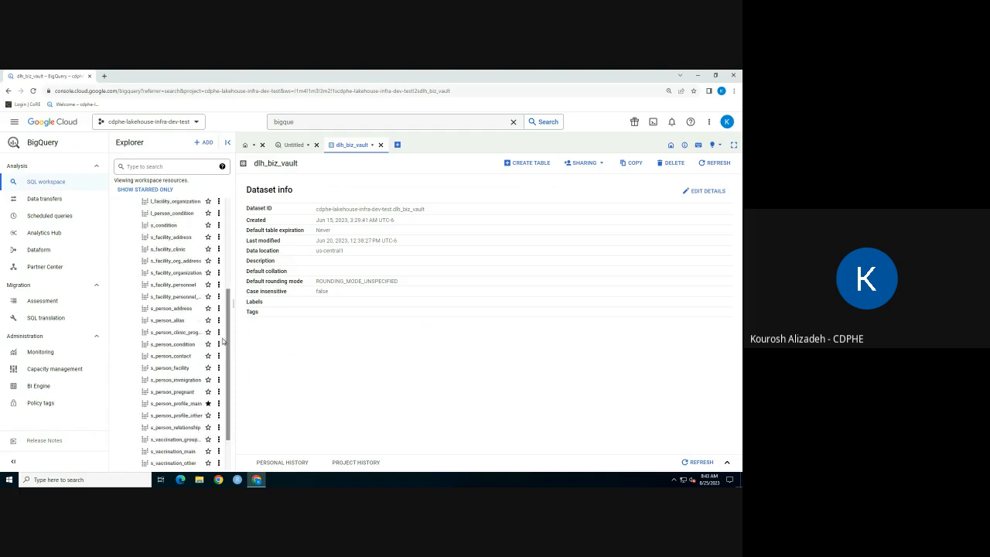
click(180, 405)
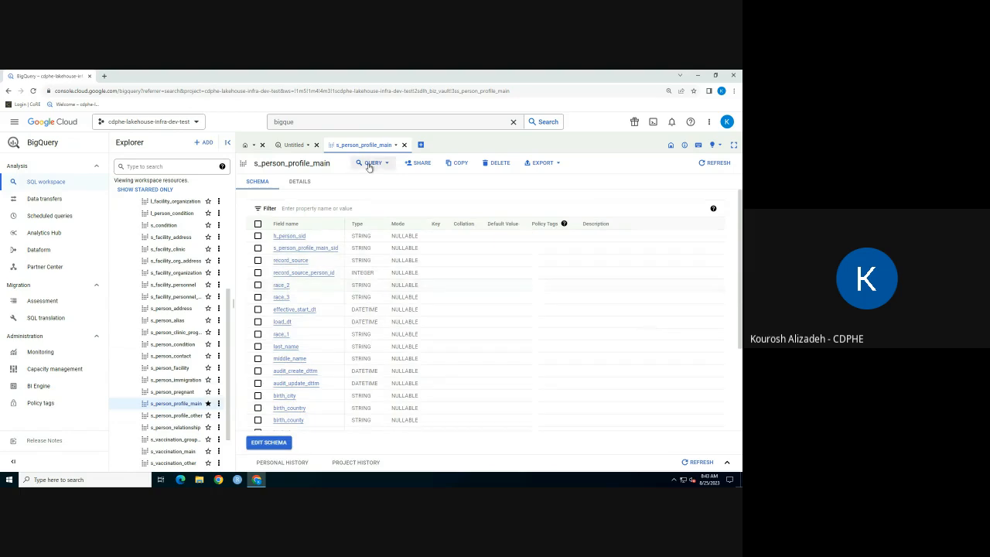
Create a query on s_person_profile_main in a new tab and select the race_1 and first_name fields.
click(370, 164)
click(378, 182)
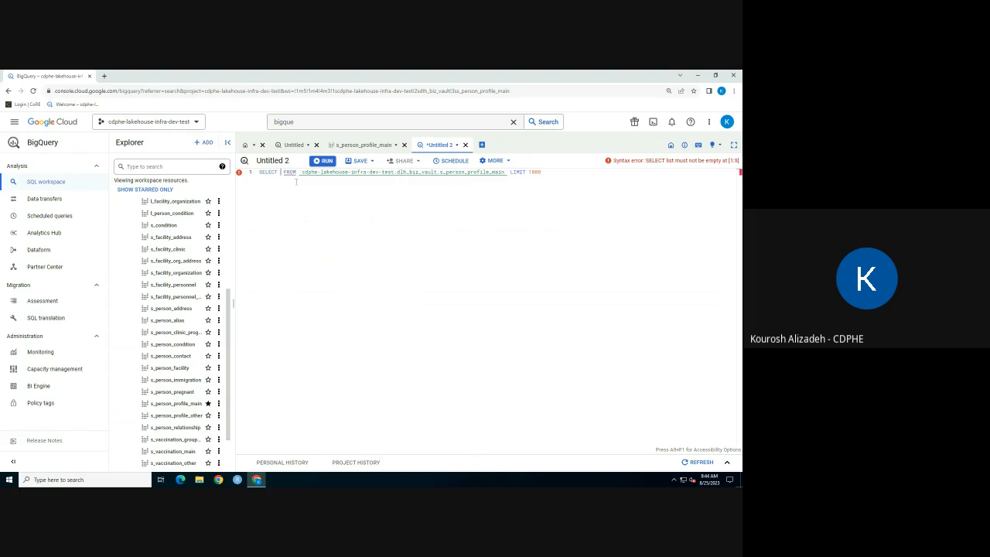
text(race)
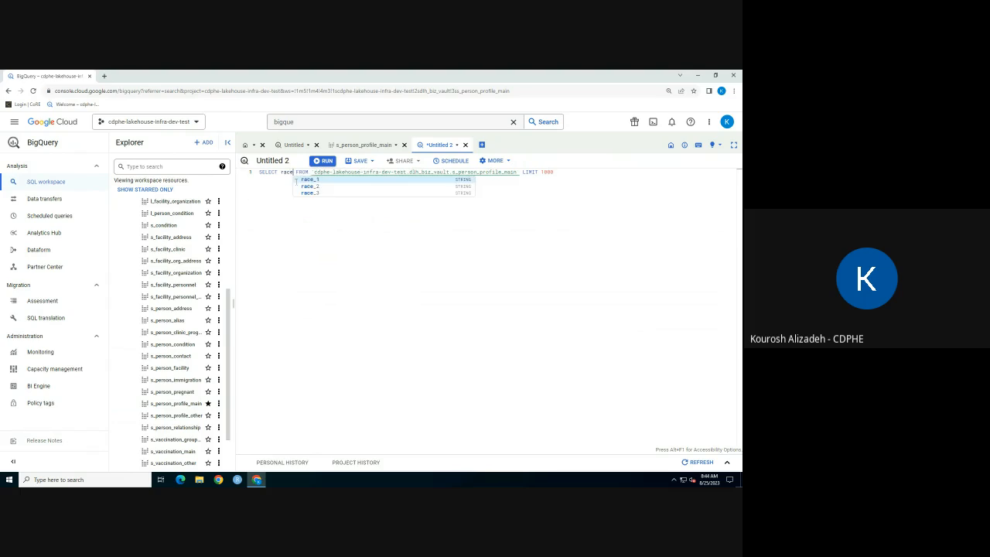
key(Tab)
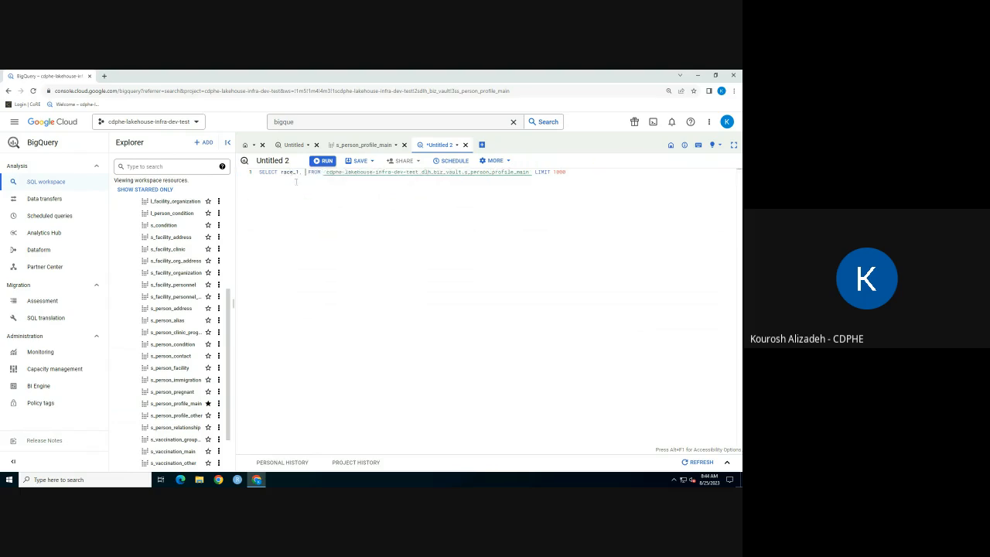
text(, first)
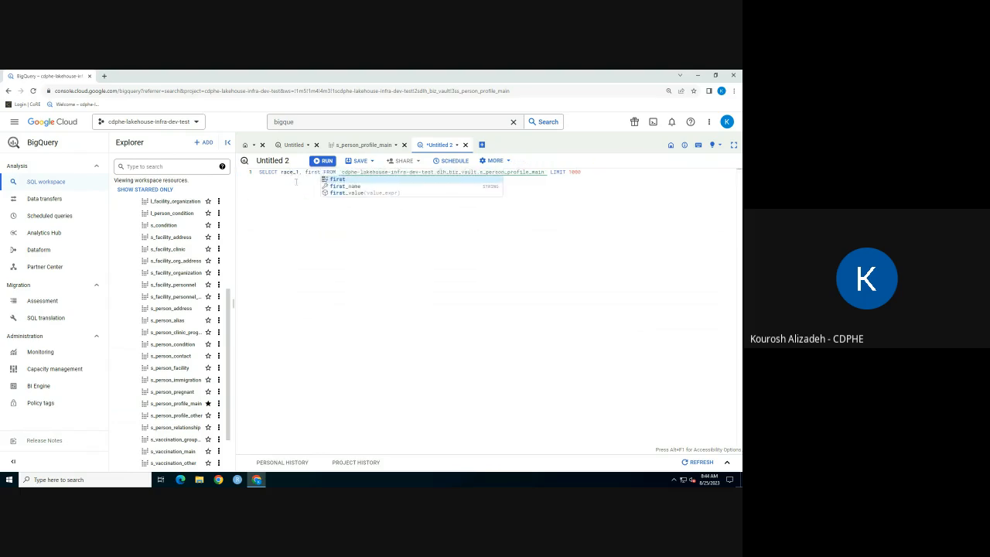
key(Down)
key(Tab)
Add the last_name and birth_date fields to the query's SELECT list.
text(, last)
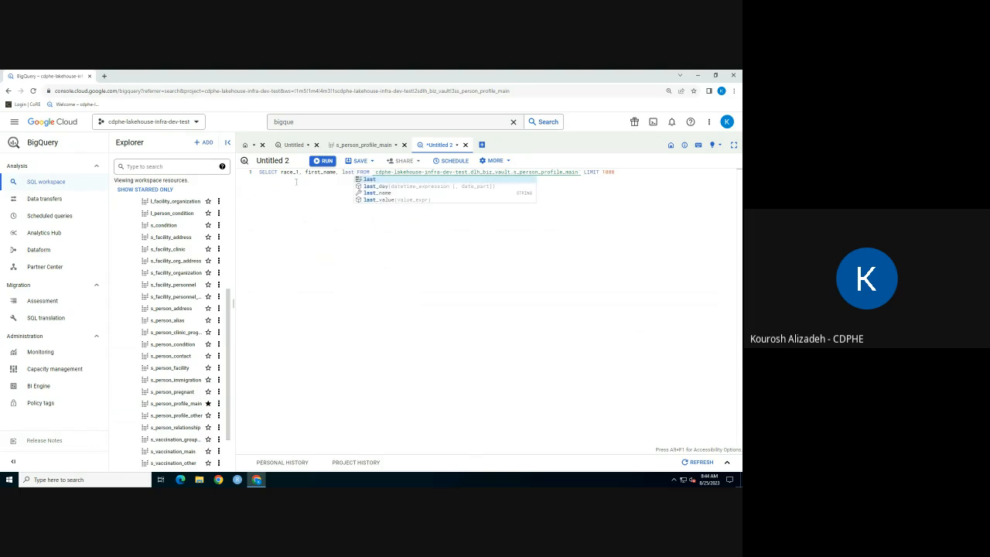
key(Down)
key(Down)
key(Tab)
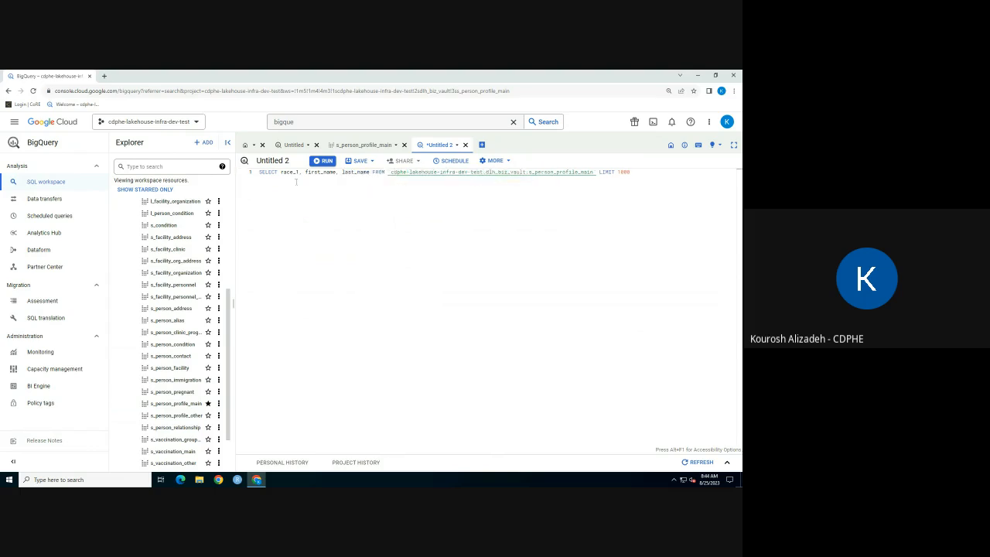
text(, birth)
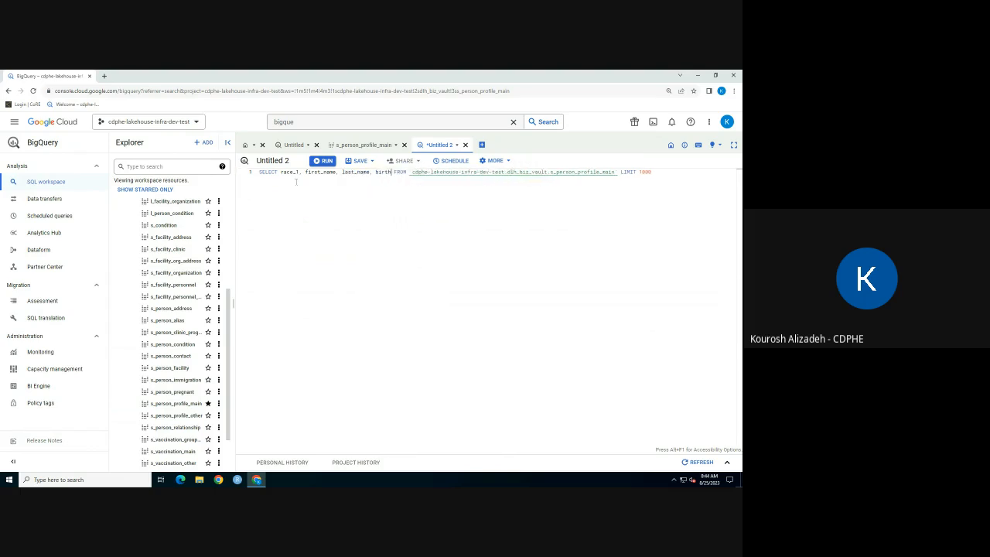
key(Down)
key(Tab)
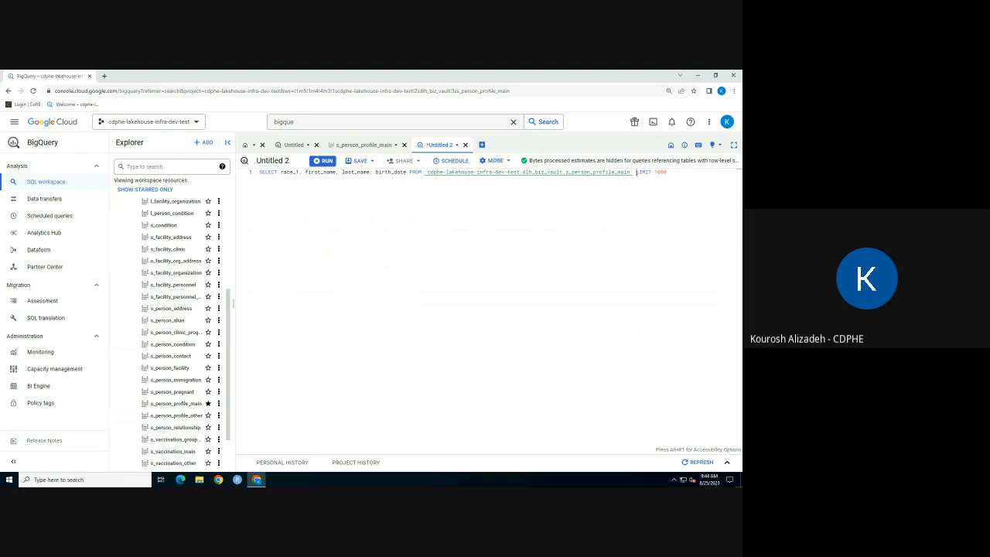
Insert the condition where first_name like '%K%' on its own line before the LIMIT clause.
double_click(642, 172)
key(Left)
key(Return)
text(where )
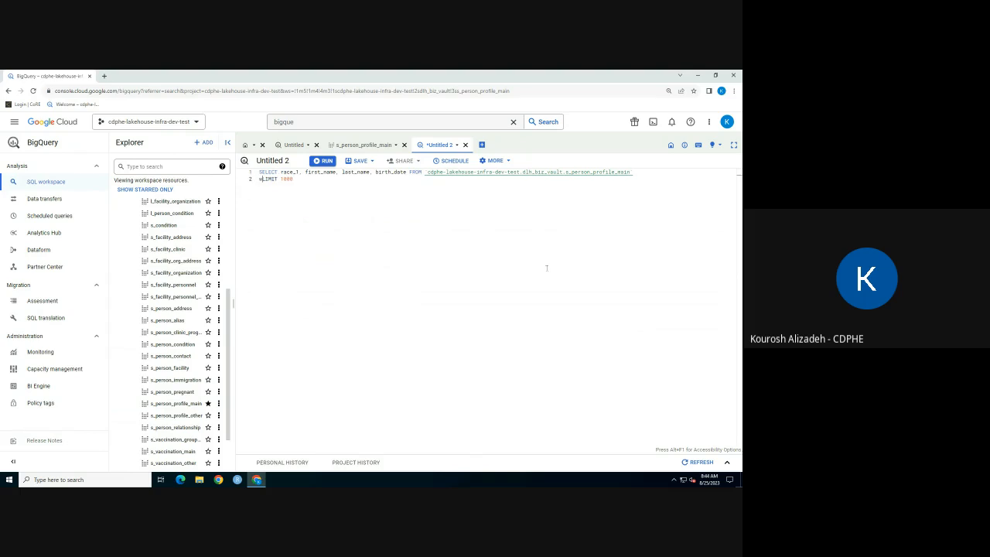
text(first_name like '%)
key(BackSpace)
text(%K%')
key(Return)
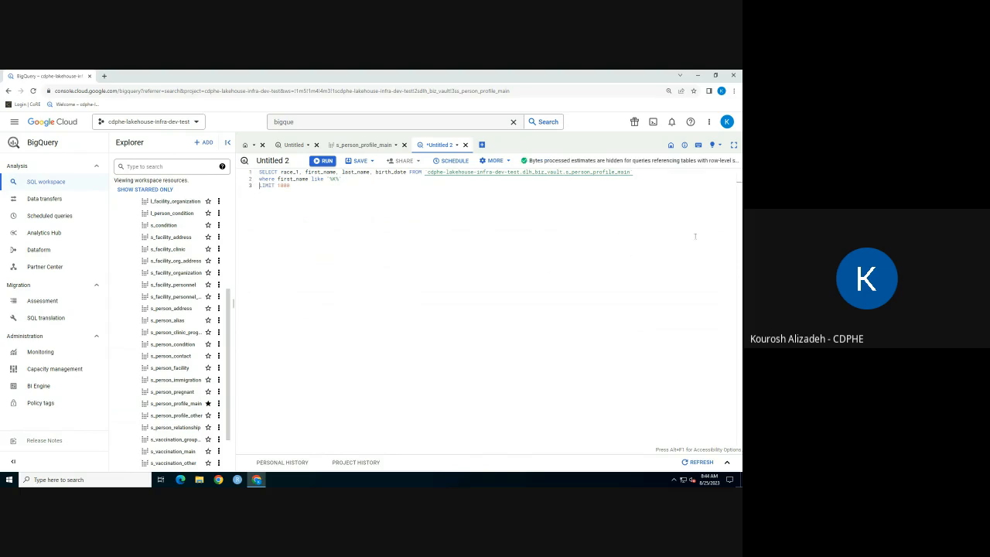
Remove the LIMIT 1000 line, run the query and dismiss the notice above the results.
triple_click(307, 186)
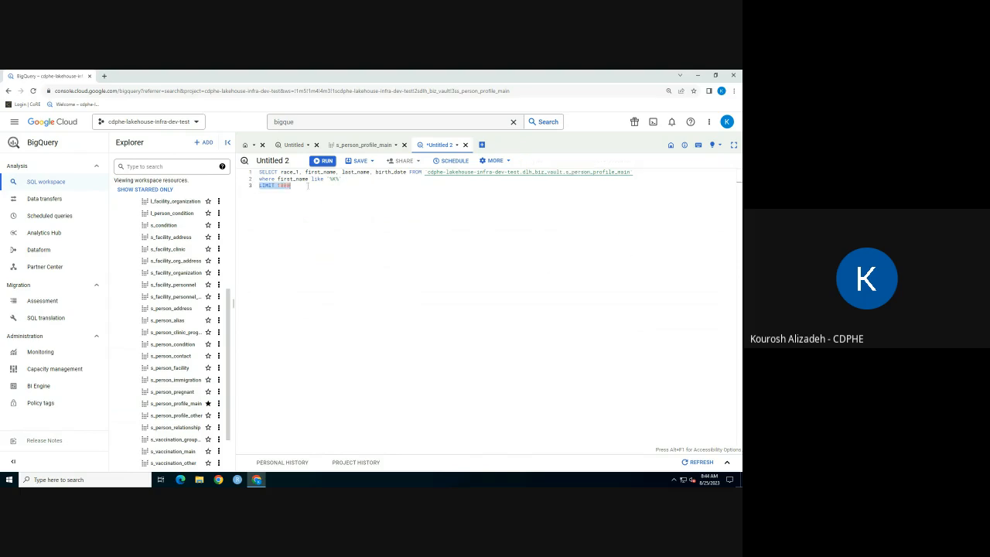
key(BackSpace)
click(323, 161)
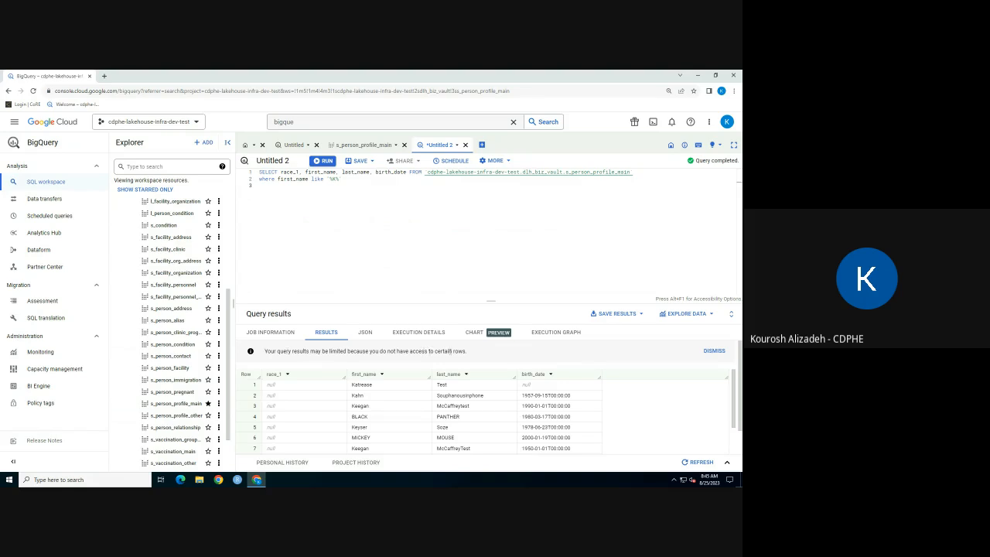
click(711, 352)
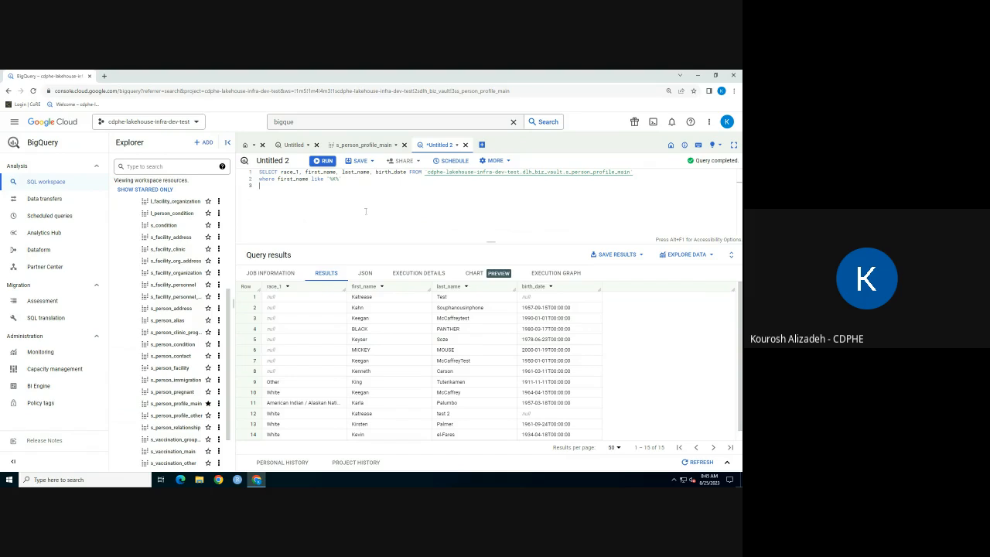
Start saving the query as a view and choose dlh_infomart_CIIS as the destination dataset.
click(371, 163)
click(406, 191)
click(371, 161)
click(362, 191)
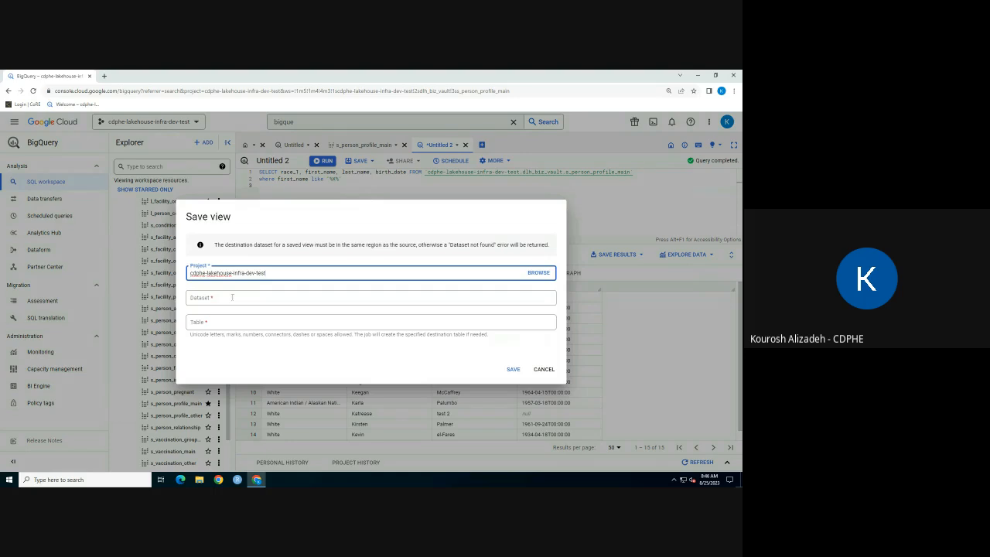
click(232, 297)
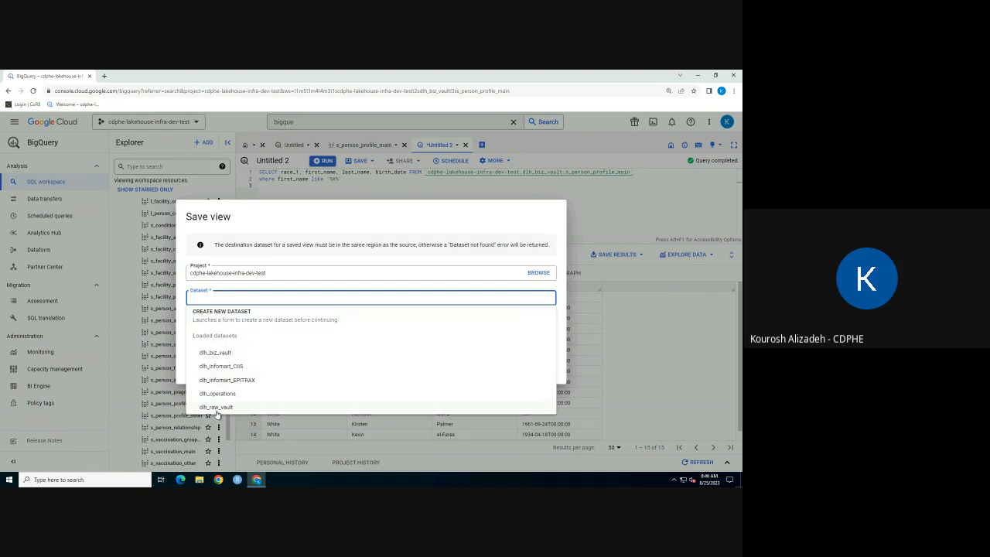
click(245, 366)
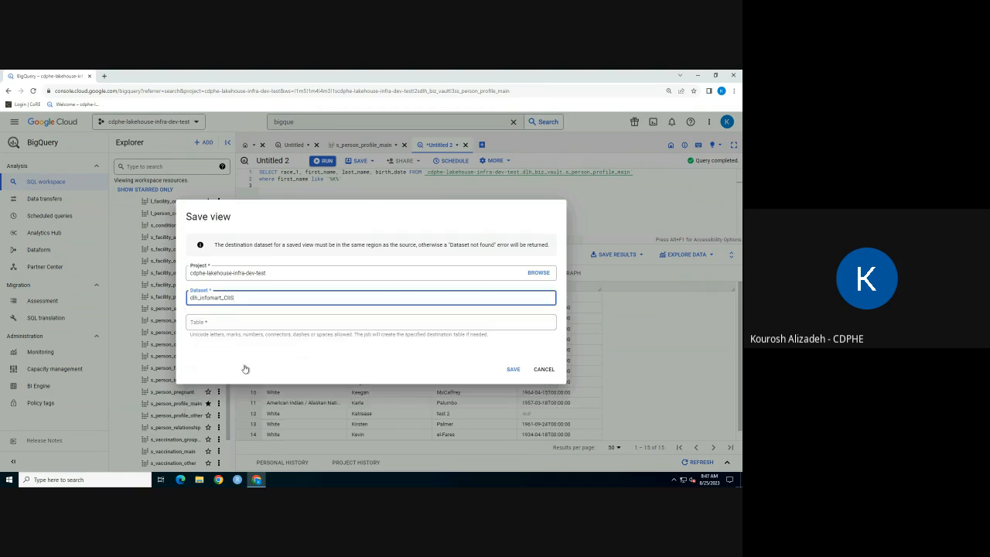
Name the view's table letter-K-dataset and save the view.
click(231, 322)
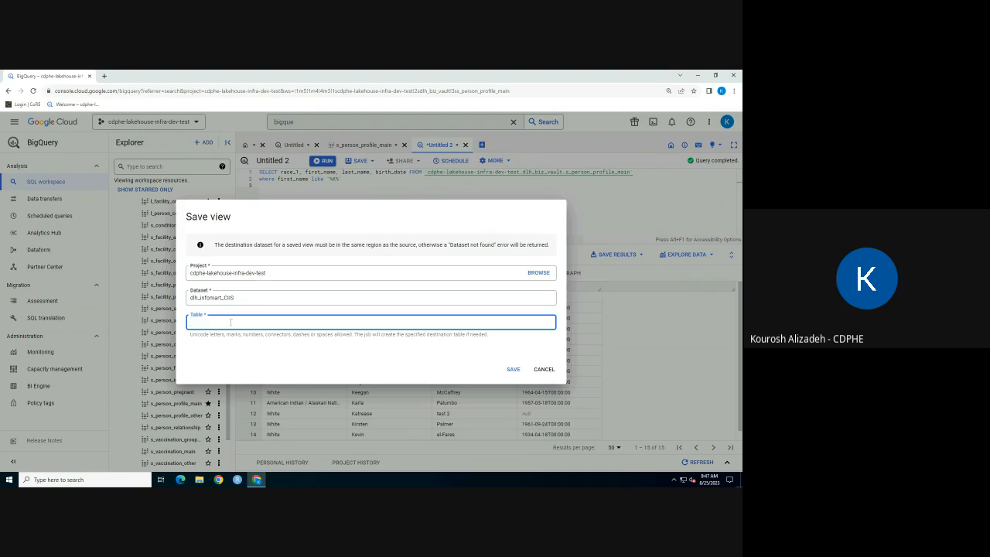
text(letter-K-dataset)
click(512, 369)
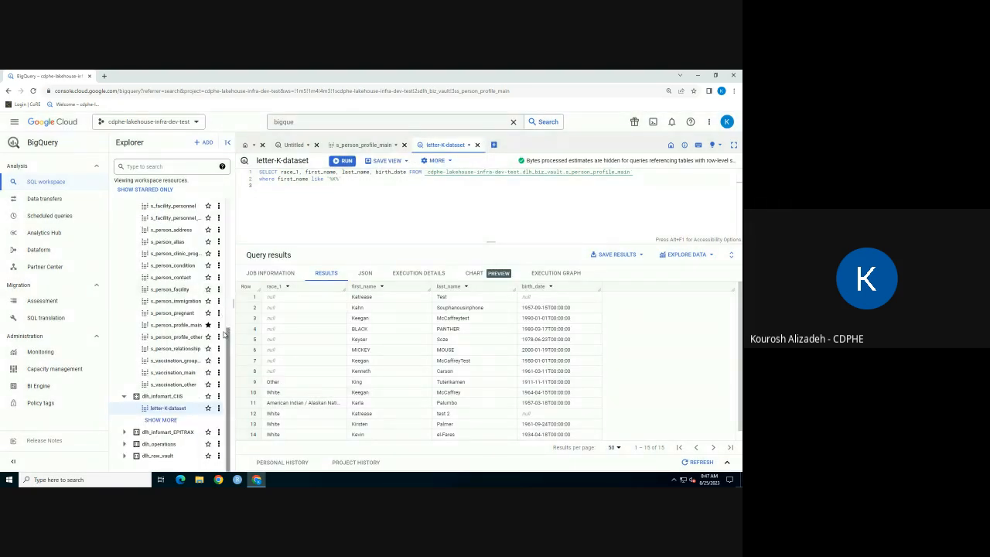
Open the saved letter-K-dataset view to examine its schema, and return to its query tab.
click(177, 412)
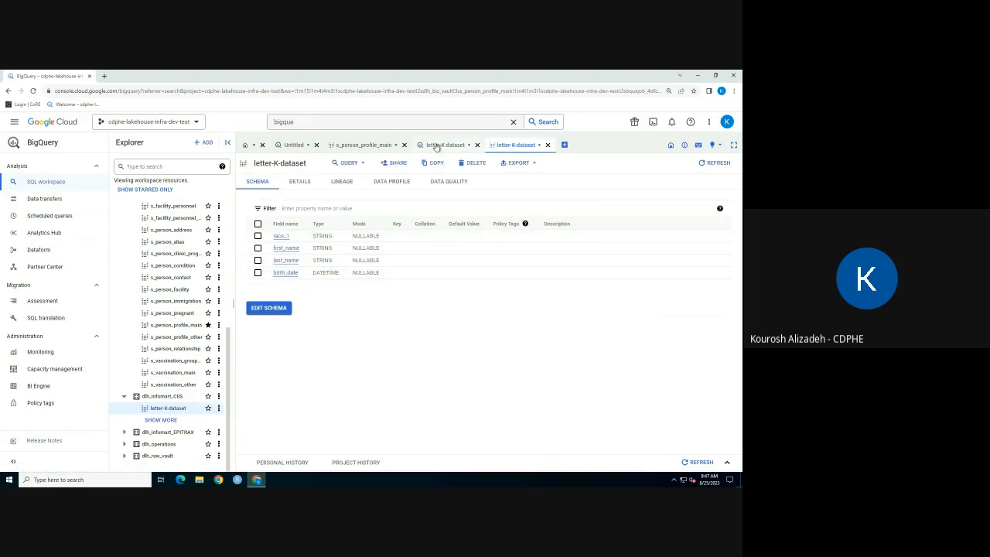
click(433, 145)
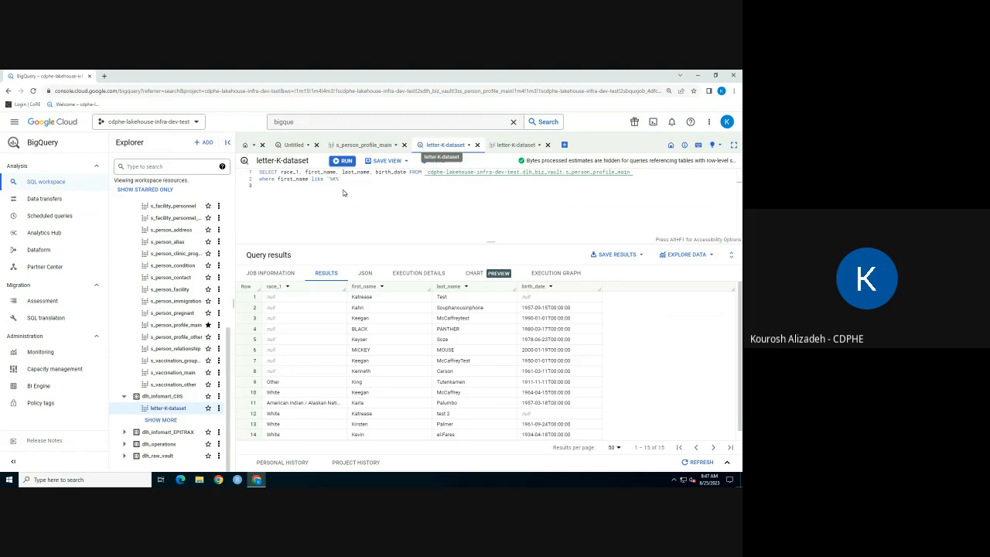
Examine the details of the saved letter-K-dataset view, down to its storage info and stored query.
click(509, 146)
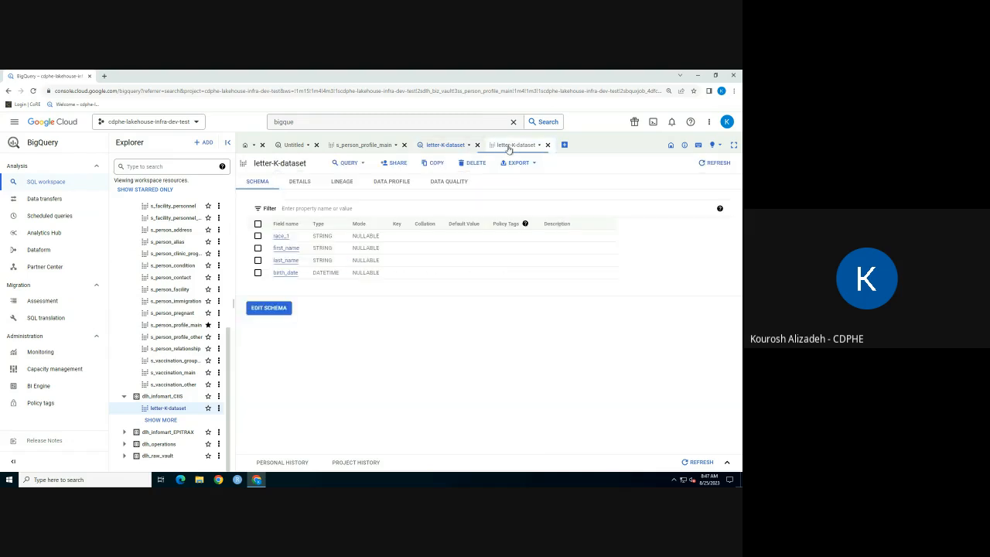
click(305, 181)
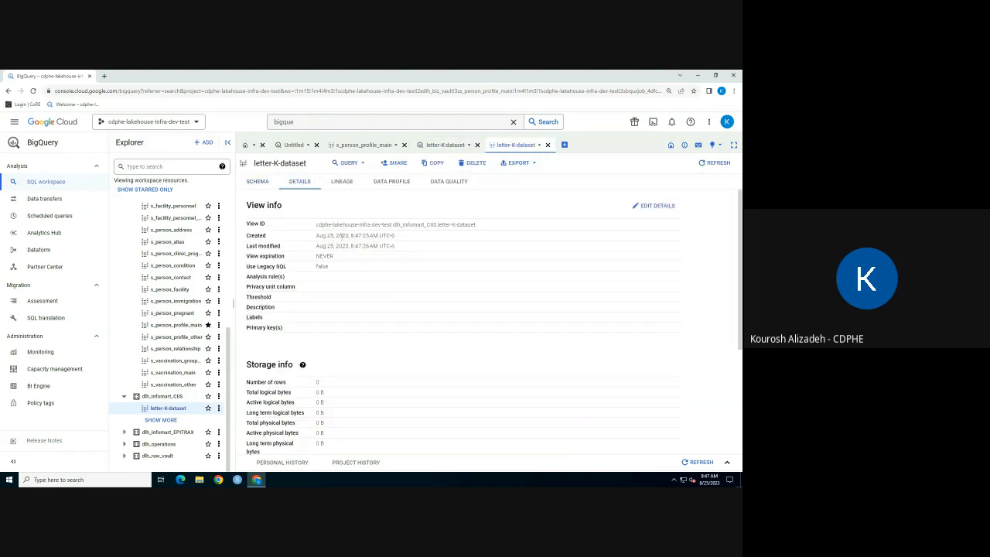
scroll(342, 277, down, 5)
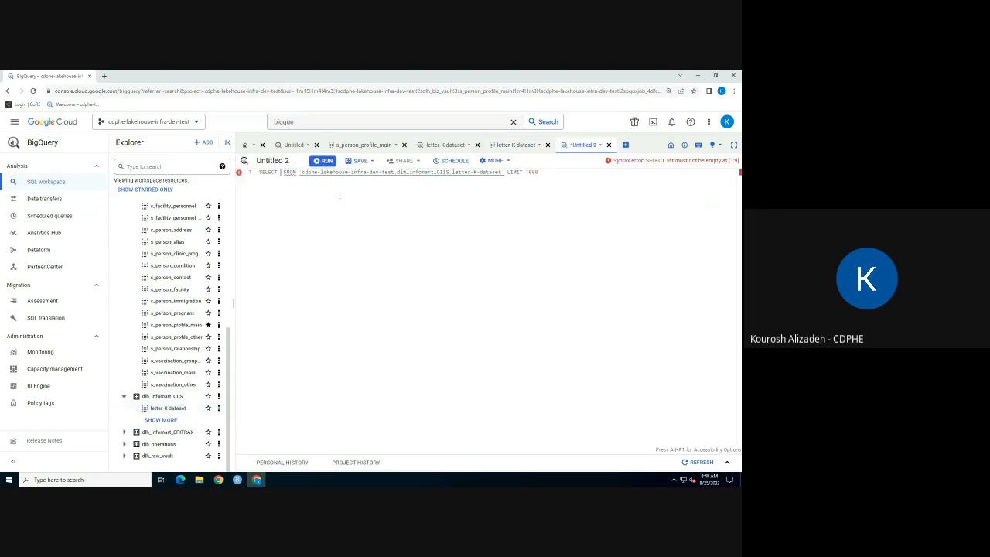
Query all columns (*) of the letter-K-dataset view with LIMIT 1000, and compare the results with those of the original query.
text(*)
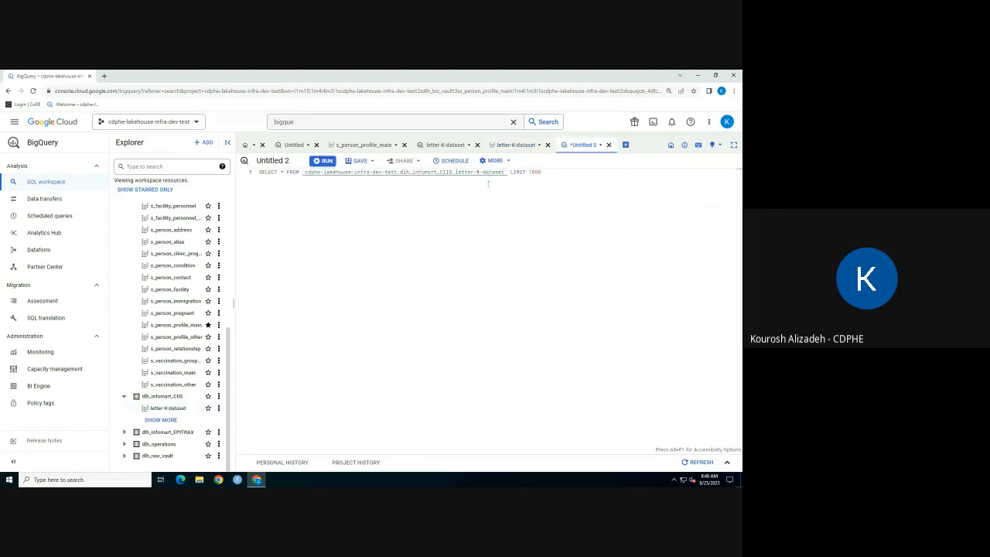
click(325, 162)
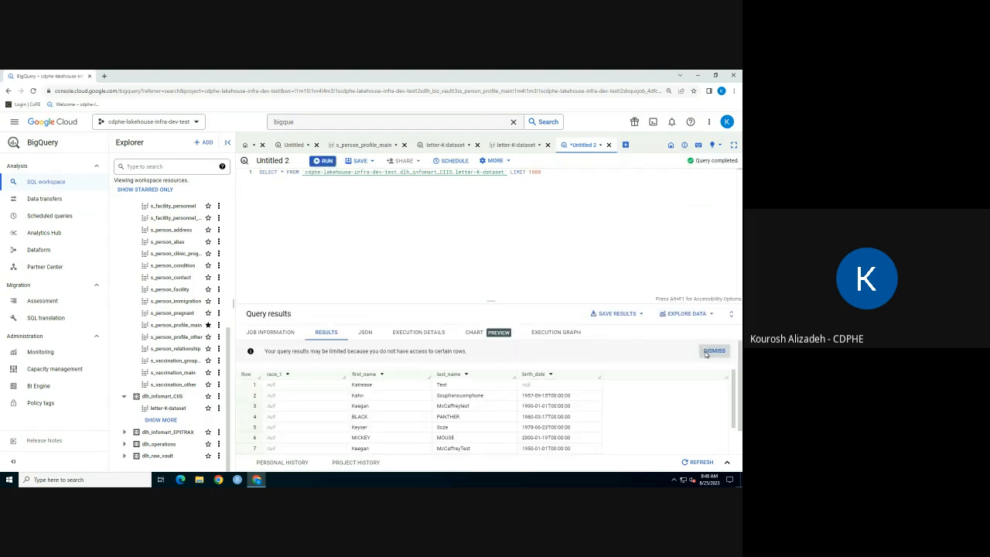
click(713, 351)
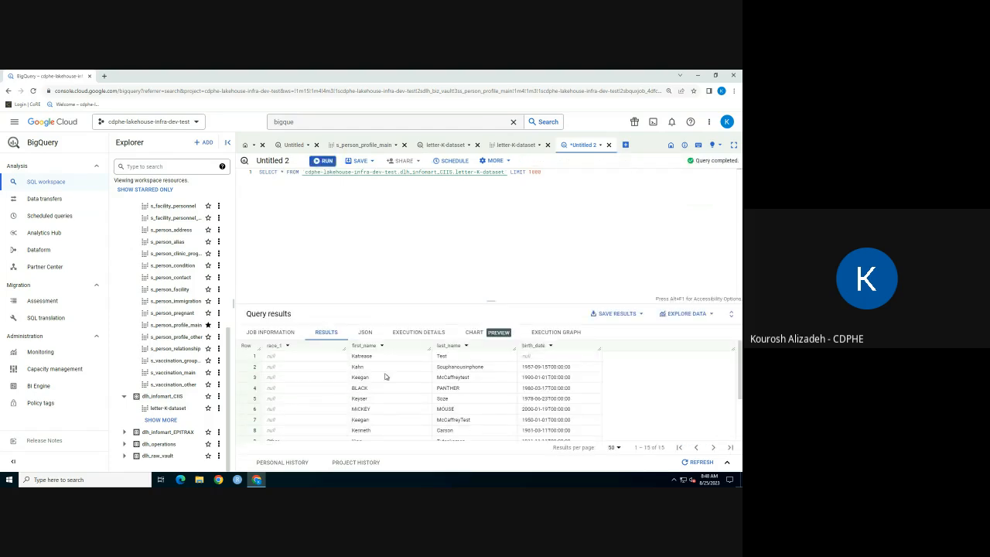
click(439, 147)
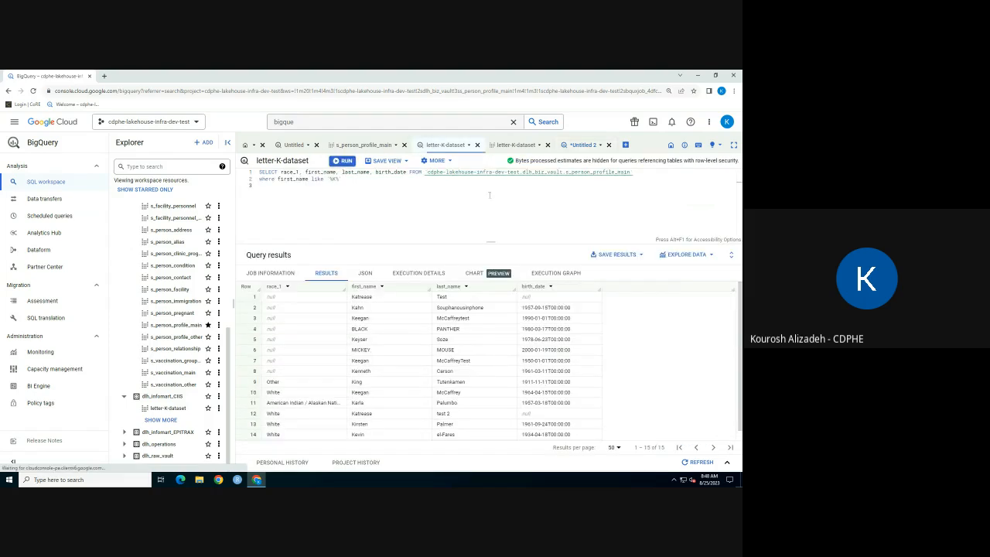
click(586, 149)
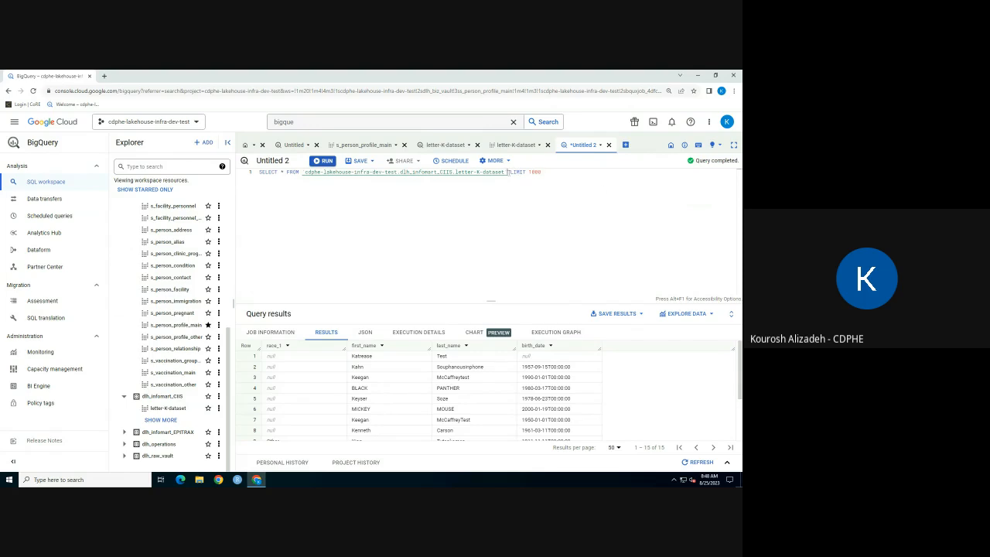
Add the condition where first_name like '%L%' before the LIMIT in the view's query and run it.
click(507, 172)
key(Return)
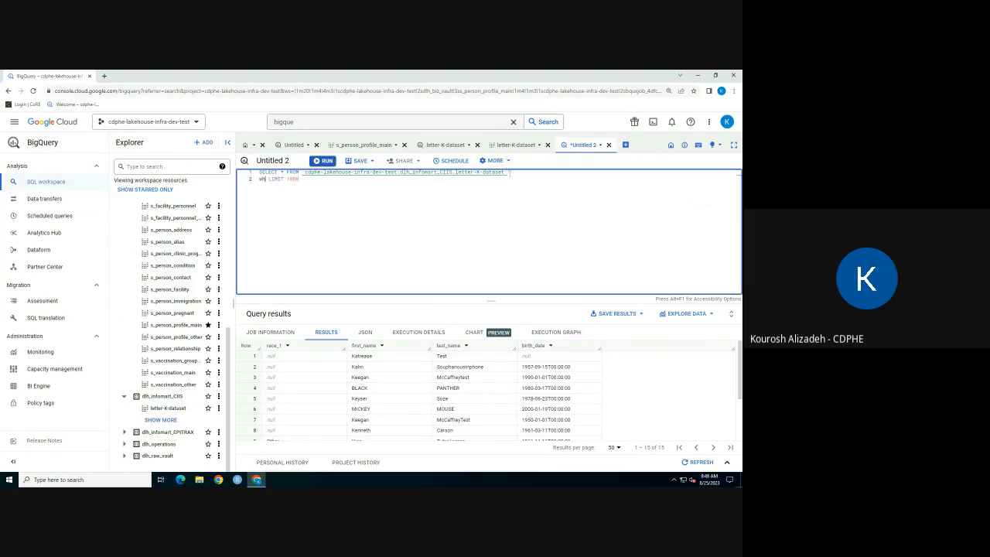
text(where )
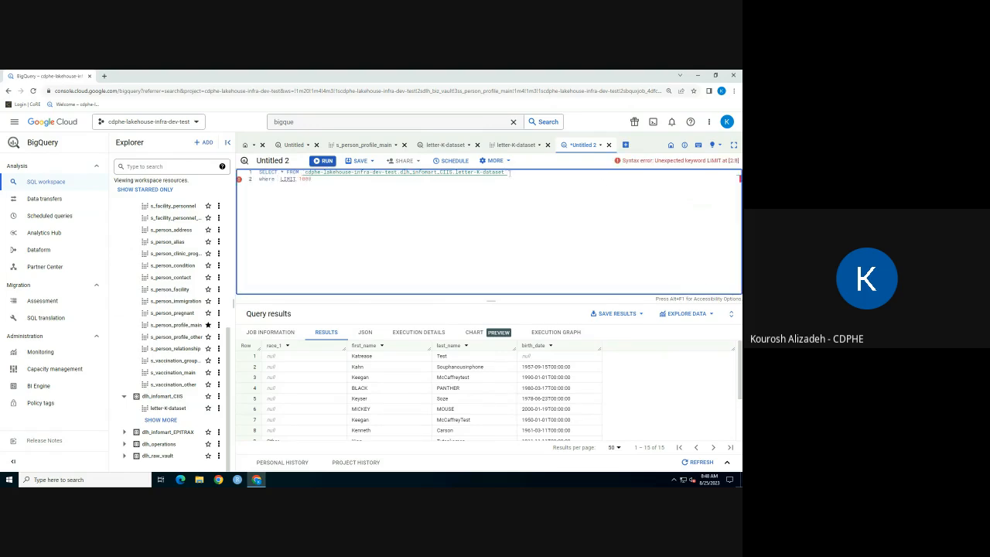
text(first_)
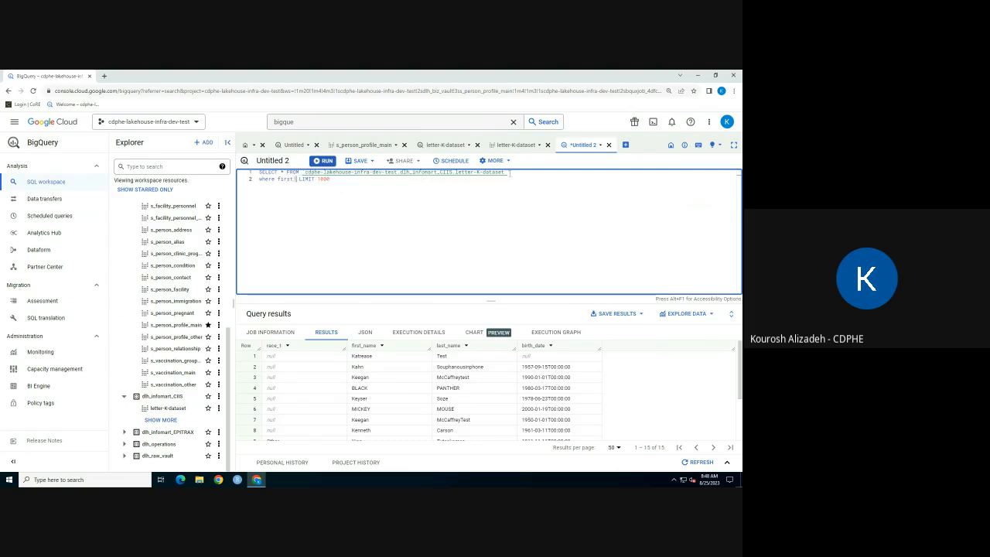
text(name like '%L)
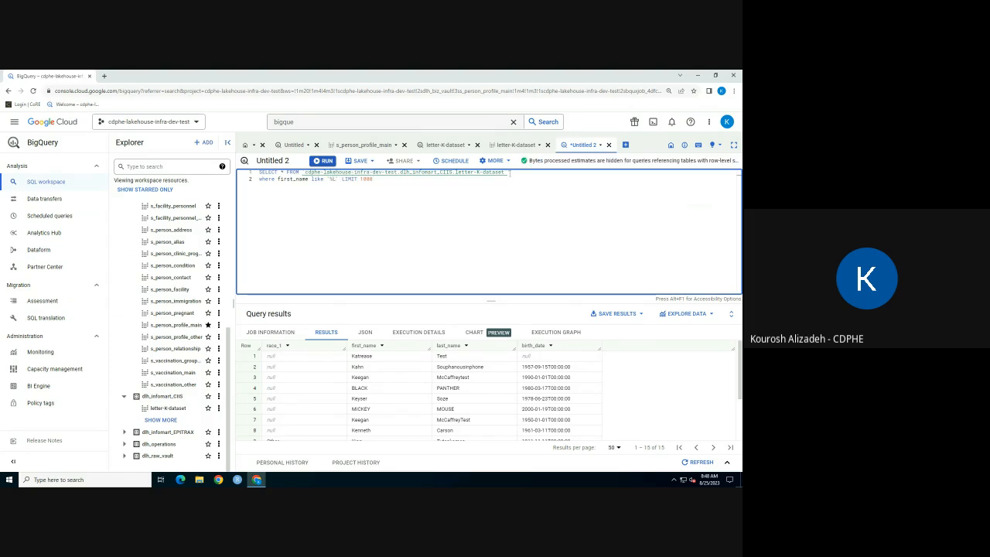
text(%)
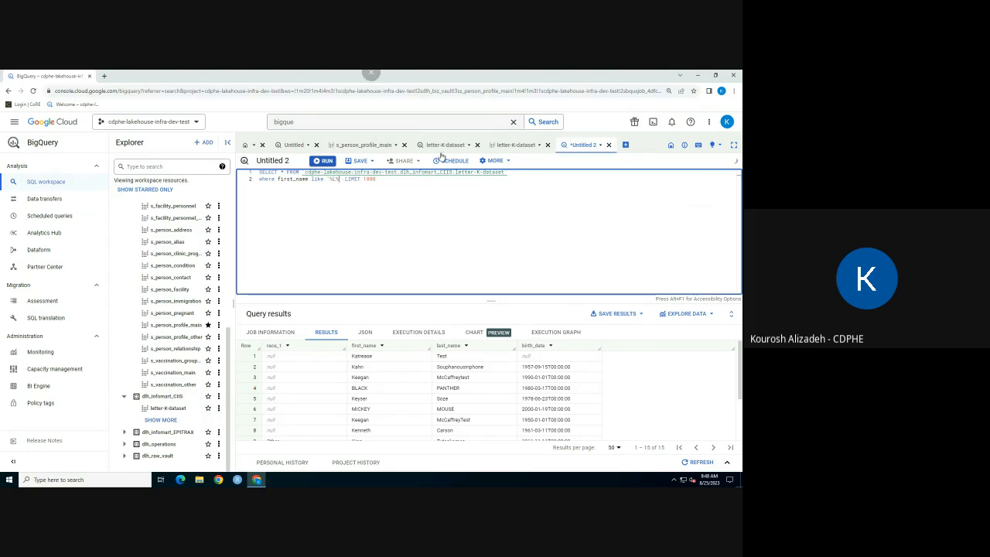
click(331, 162)
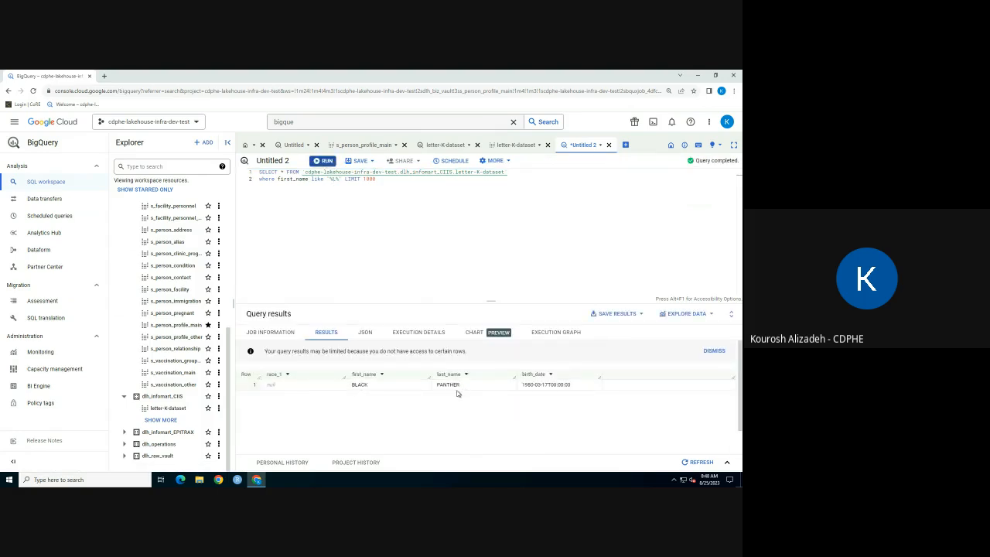
click(577, 192)
Export the letter-K-dataset view with Explore with Sheets, and close the connected spreadsheet after viewing its preview.
click(500, 162)
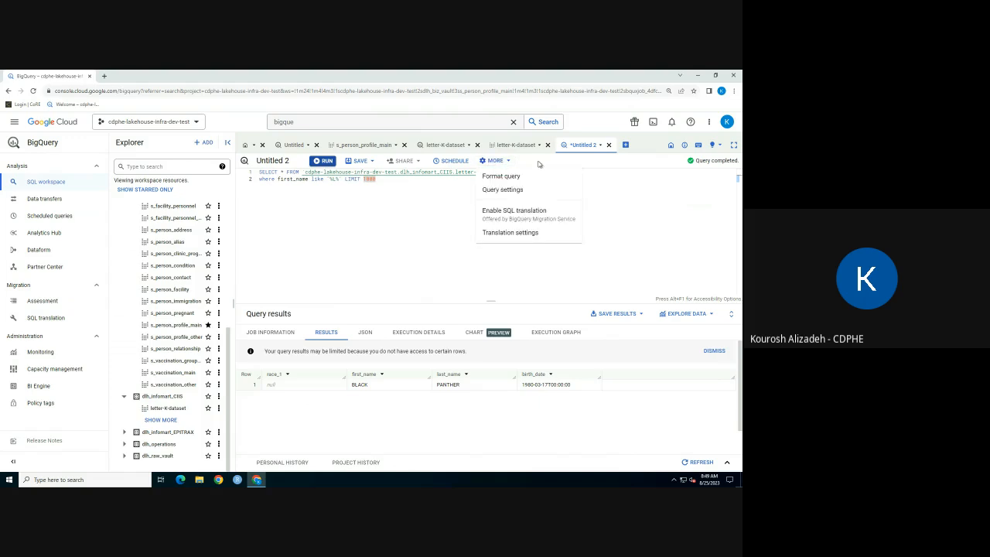
click(523, 149)
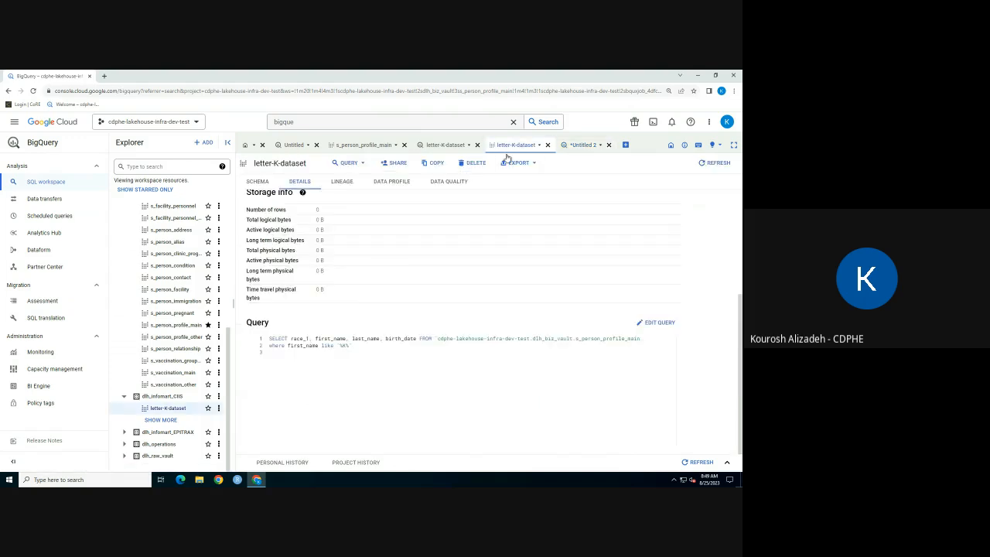
click(517, 163)
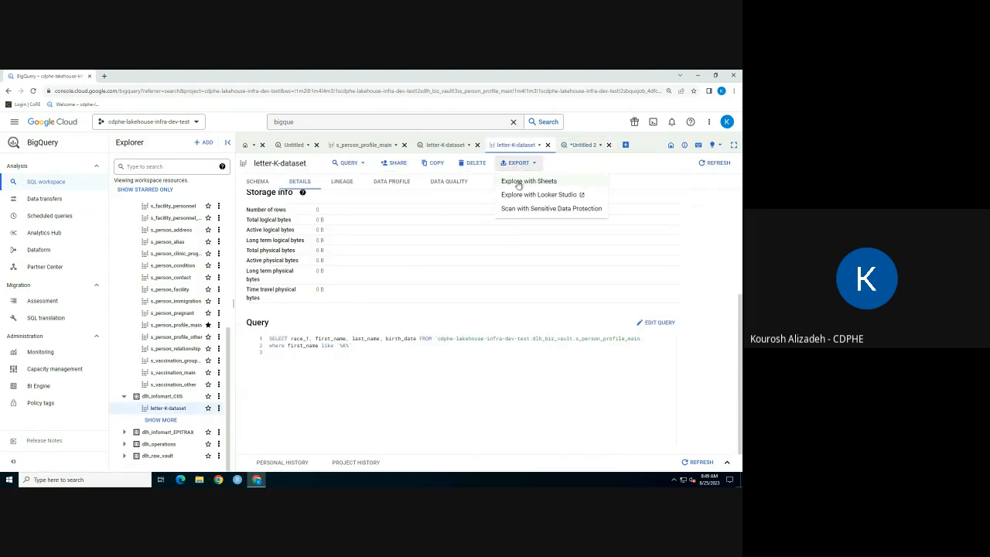
click(518, 182)
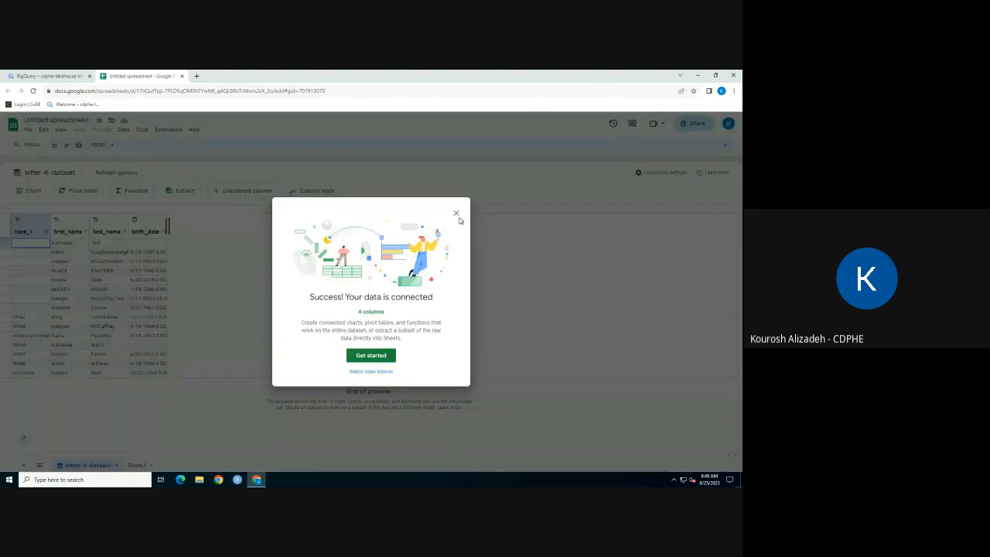
click(456, 215)
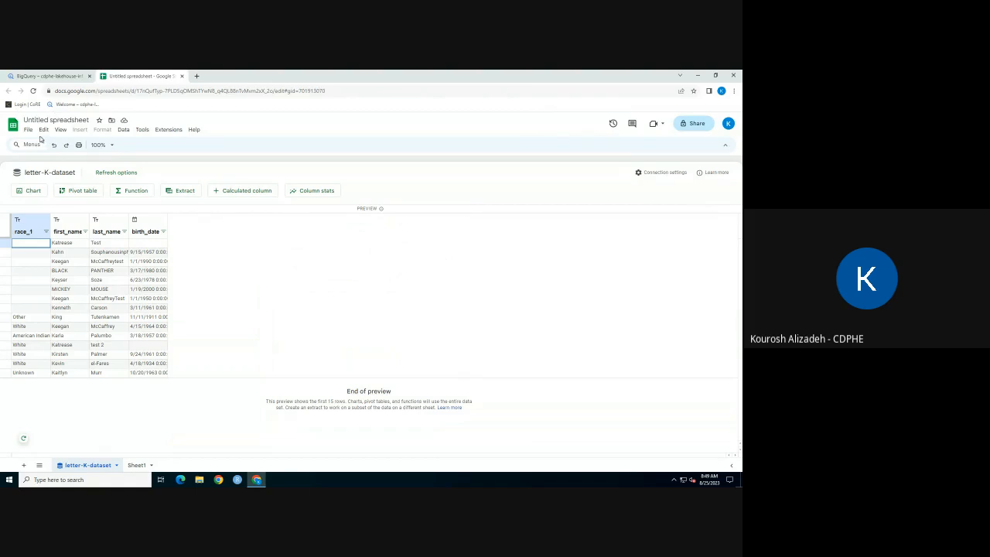
click(182, 77)
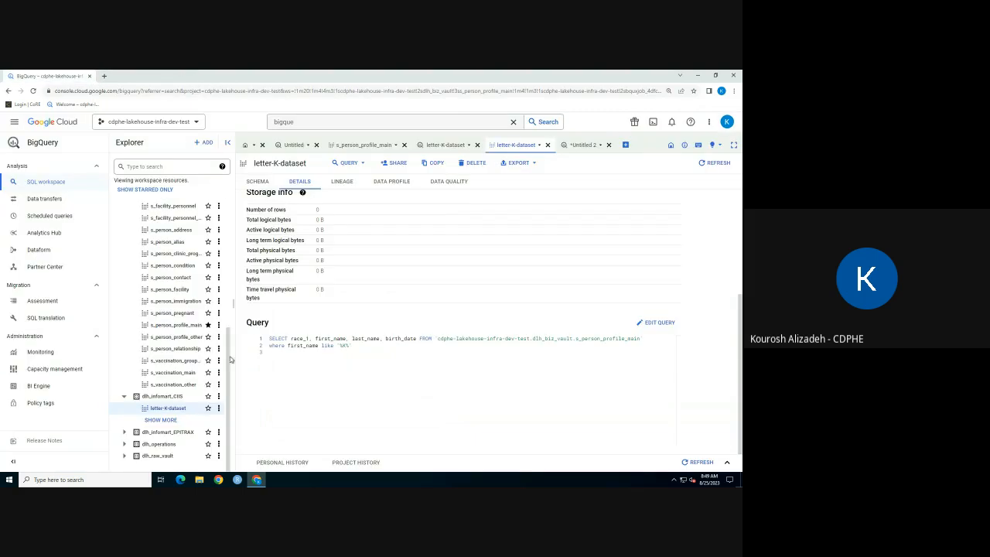